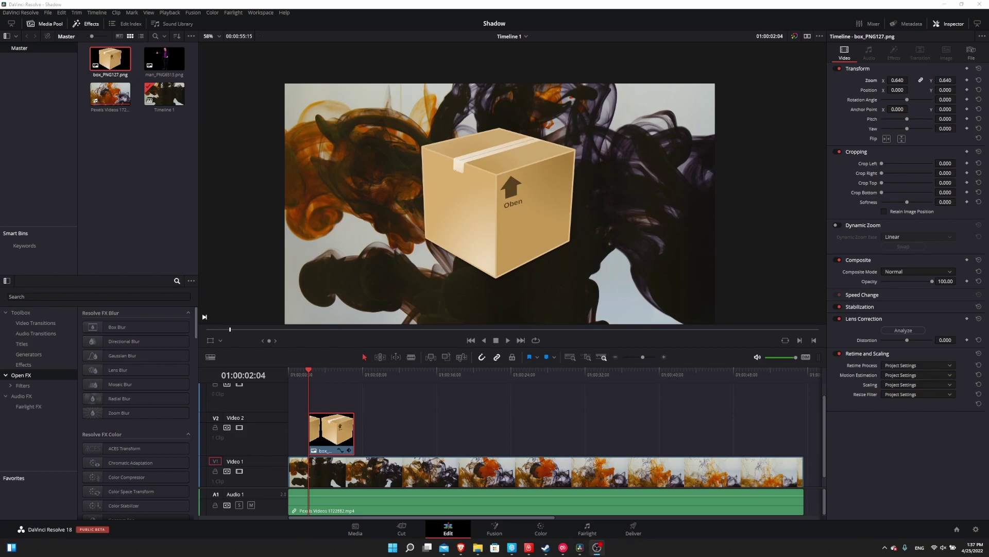
Step: Place a second box_PNG127.png on Video 2 near 01:00:11:07 and select it for editing
{"action": "left_click", "coordinate": [338, 461]}
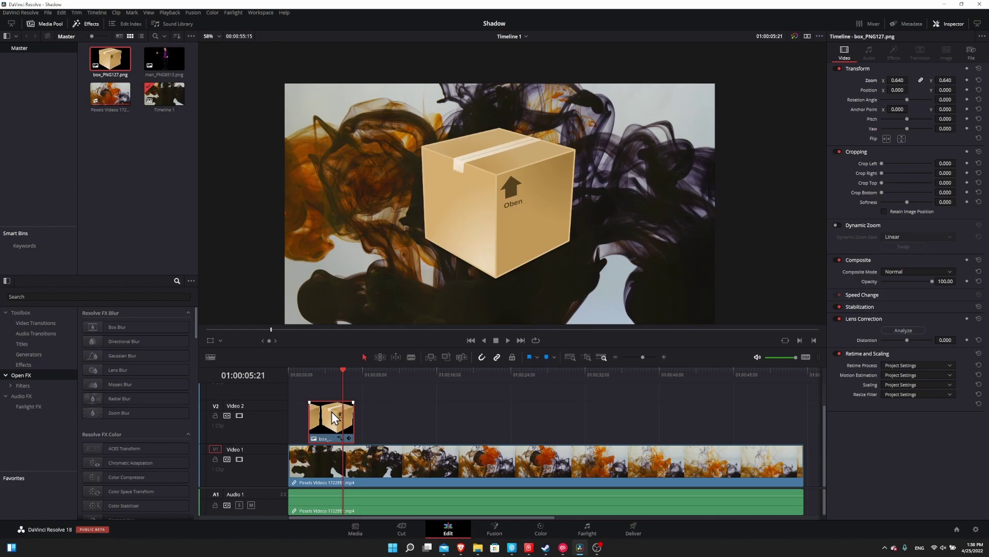
{"action": "scroll", "coordinate": [332, 411], "scroll_direction": "up", "scroll_amount": 1}
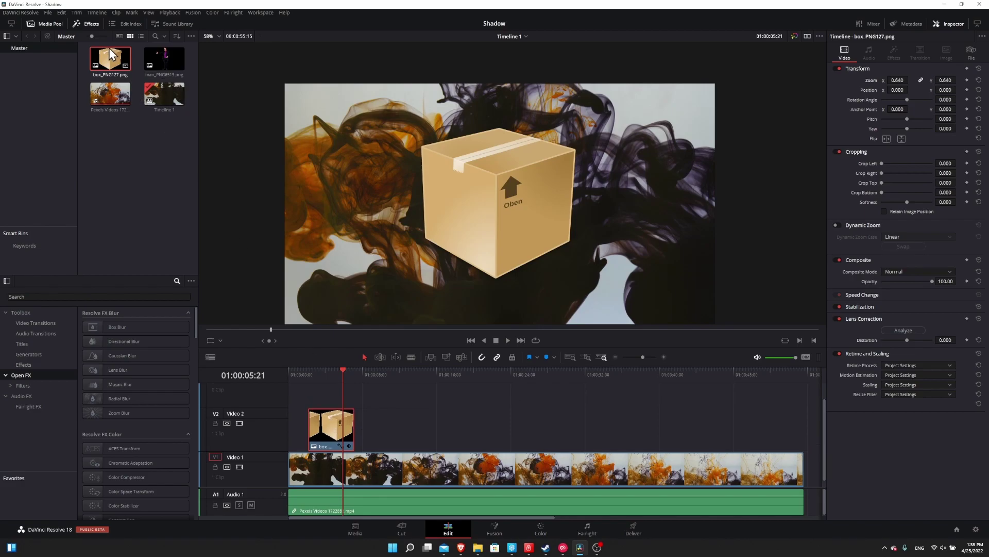
{"action": "left_click_drag", "start_coordinate": [111, 53], "coordinate": [376, 424]}
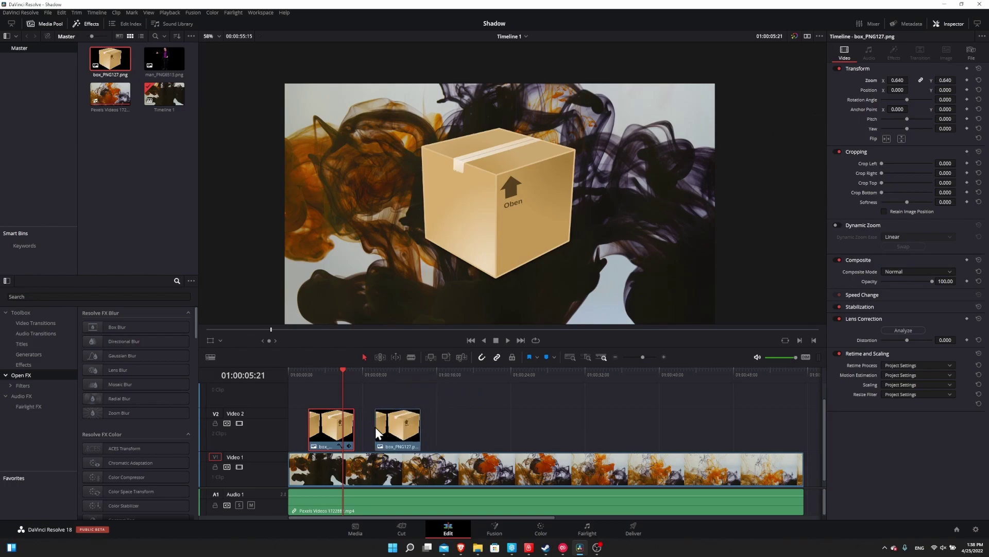
{"action": "left_click", "coordinate": [394, 374]}
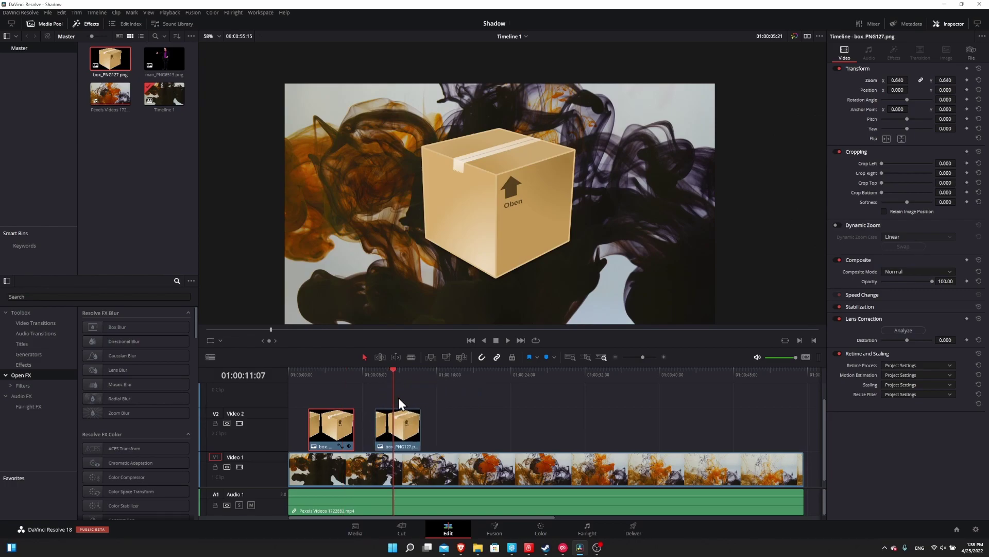
{"action": "left_click", "coordinate": [400, 416]}
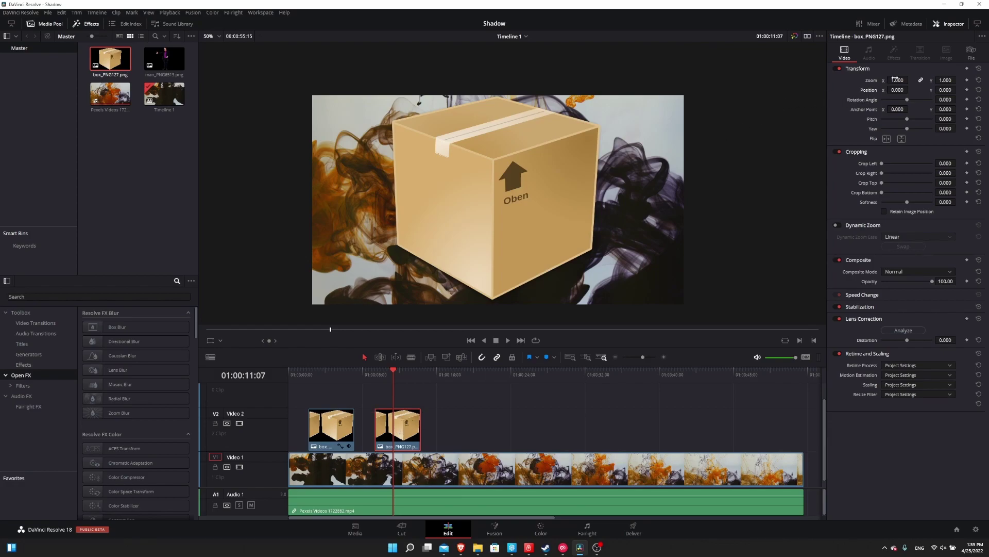
Step: Set the second box's Zoom to 0.400 and Position to X -1042, Y -274
{"action": "mouse_move", "coordinate": [897, 80]}
{"action": "left_mouse_down"}
{"action": "mouse_move", "coordinate": [911, 81]}
{"action": "mouse_move", "coordinate": [886, 80]}
{"action": "left_mouse_up"}
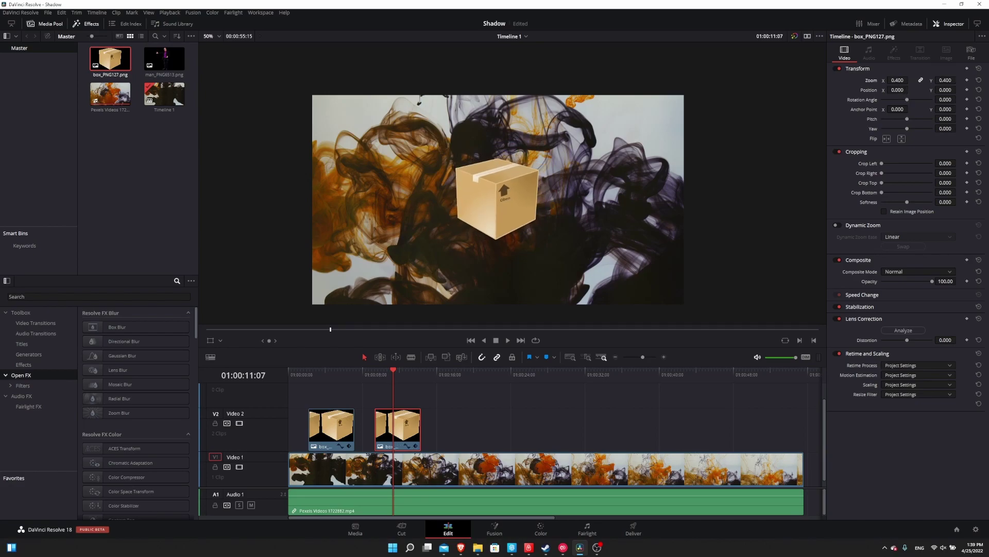
{"action": "left_click_drag", "start_coordinate": [898, 89], "coordinate": [865, 89]}
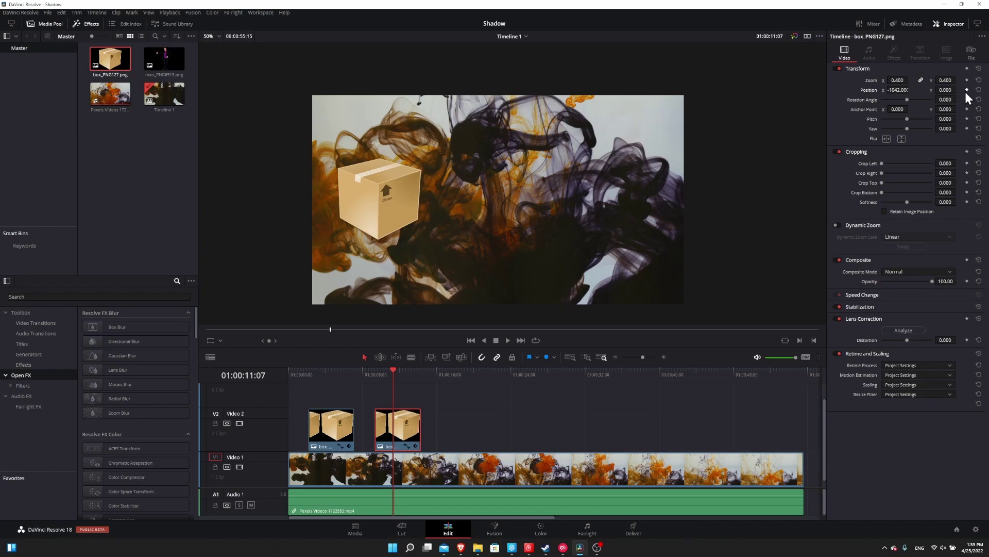
{"action": "left_click_drag", "start_coordinate": [945, 90], "coordinate": [938, 89]}
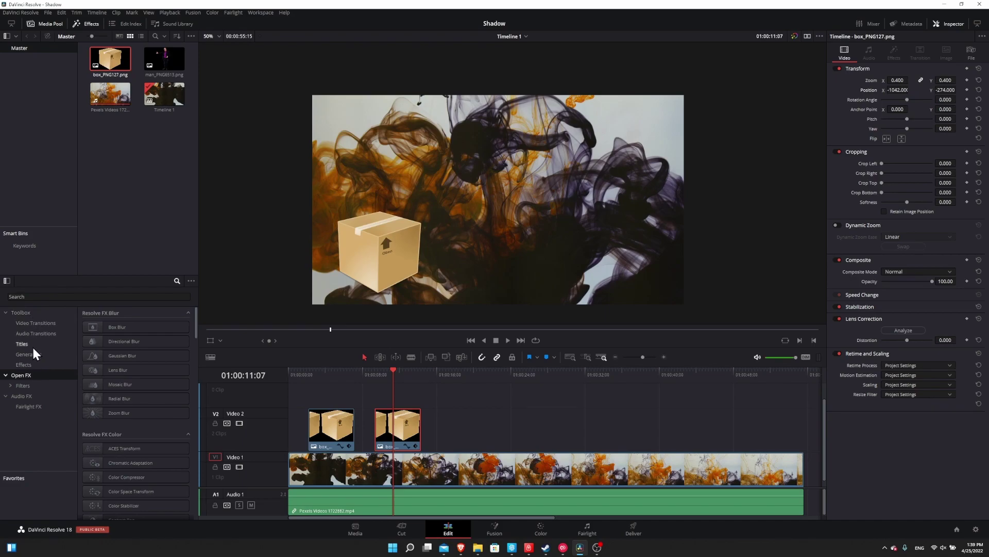
Step: Search the Effects Library for 'dro' and apply Drop Shadow to the second V2 box clip
{"action": "left_click", "coordinate": [109, 295]}
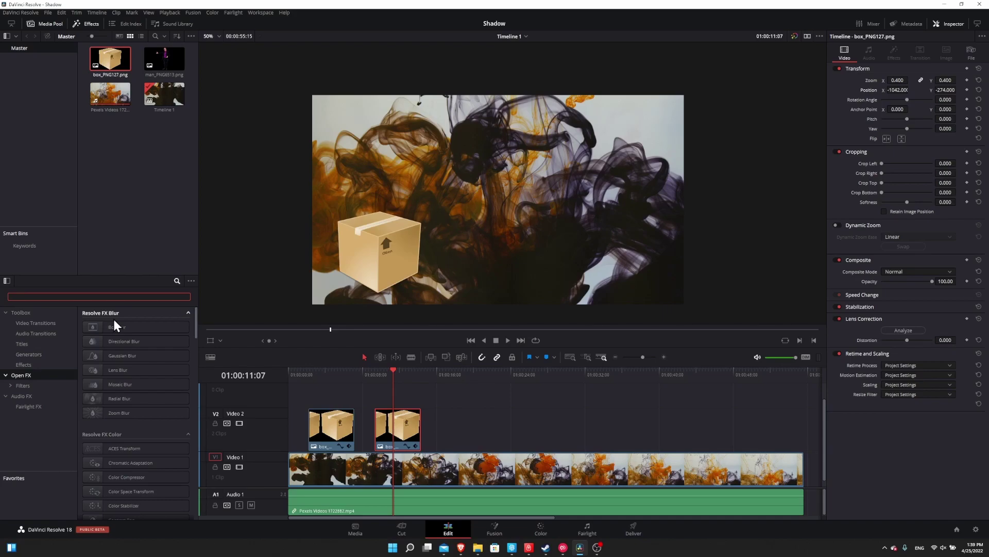
{"action": "type", "text": "drop"}
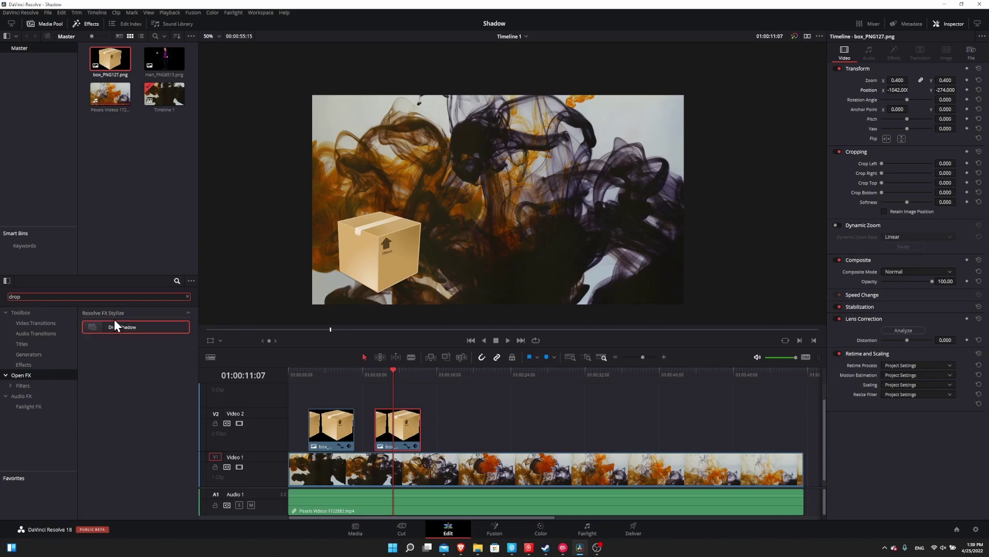
{"action": "mouse_move", "coordinate": [126, 329]}
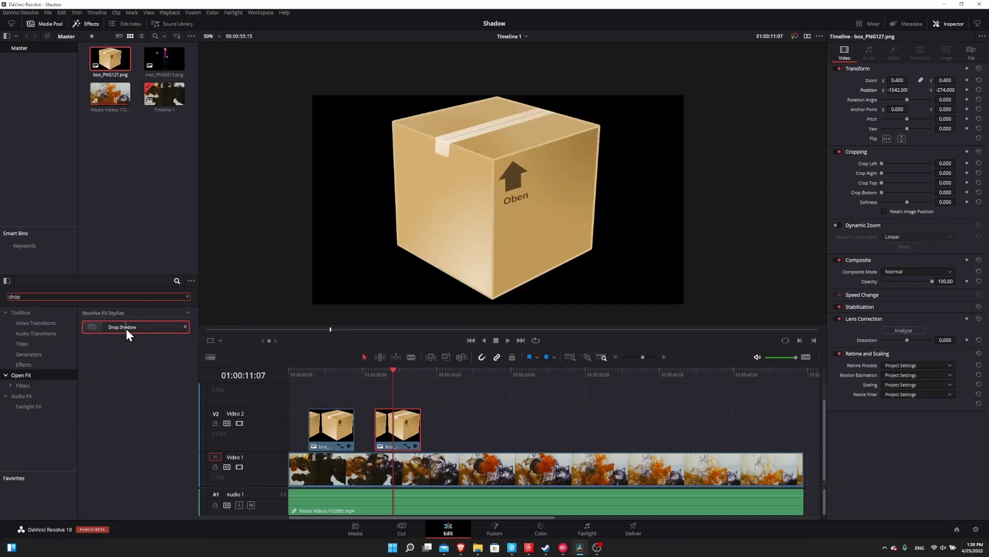
{"action": "left_click_drag", "start_coordinate": [126, 329], "coordinate": [402, 429]}
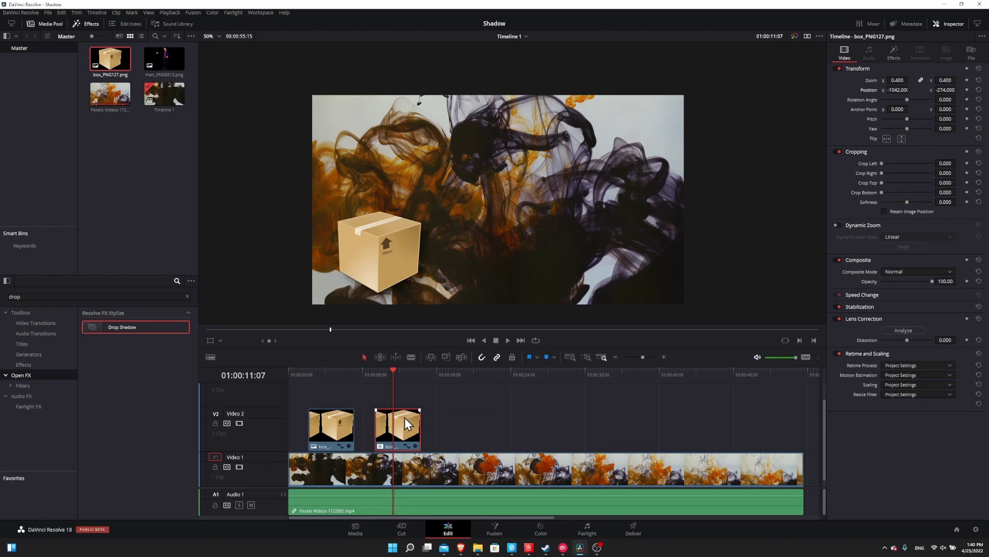
Step: Set the box's Drop Shadow blur to 0 and strength to 1.000
{"action": "left_click", "coordinate": [898, 57]}
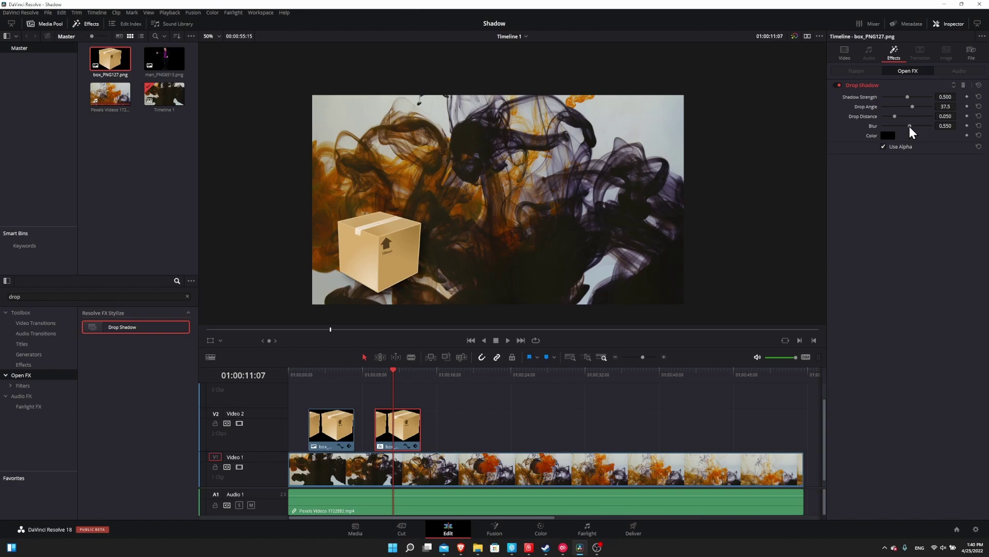
{"action": "left_click_drag", "start_coordinate": [910, 126], "coordinate": [892, 125]}
{"action": "left_click_drag", "start_coordinate": [889, 125], "coordinate": [883, 122]}
{"action": "left_click_drag", "start_coordinate": [907, 97], "coordinate": [944, 97]}
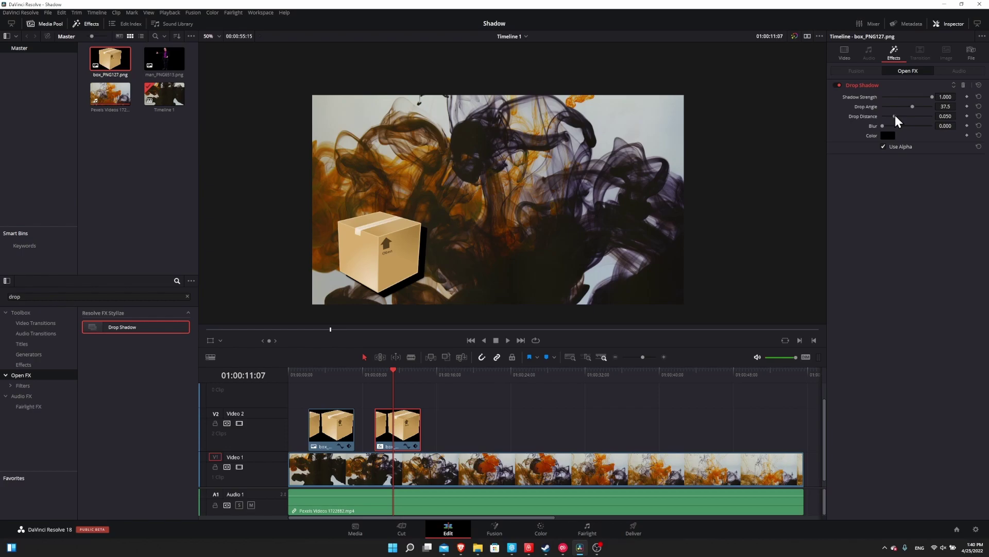
Step: Cast the shadow to the box's right with Drop Angle -1.4 and Drop Distance 0.200
{"action": "left_click_drag", "start_coordinate": [895, 116], "coordinate": [925, 115]}
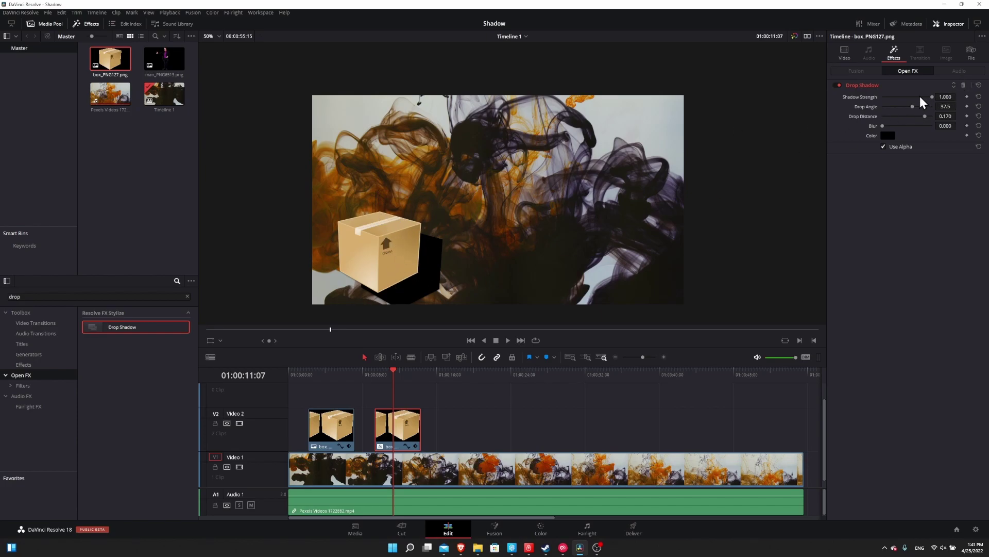
{"action": "left_click_drag", "start_coordinate": [912, 105], "coordinate": [883, 103]}
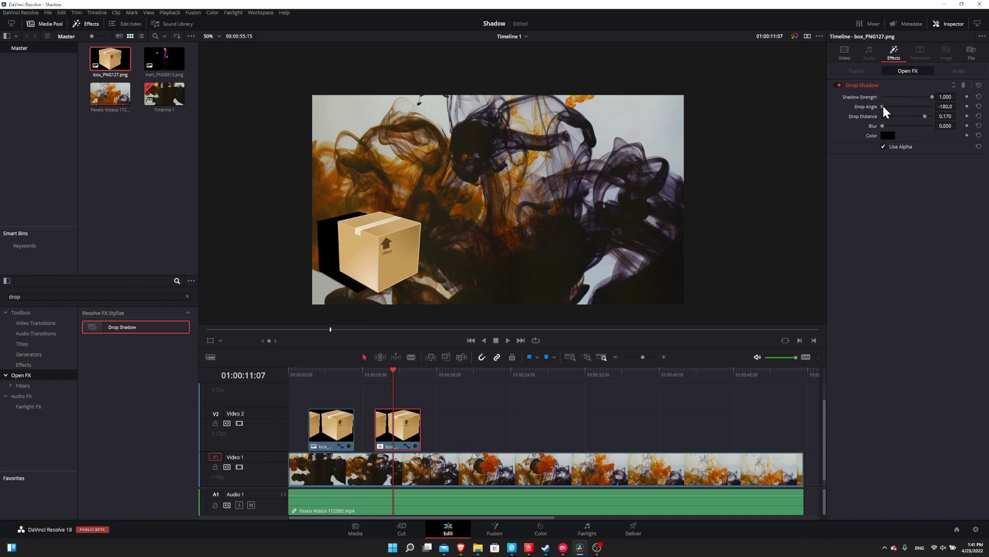
{"action": "double_click", "coordinate": [882, 104]}
{"action": "left_click_drag", "start_coordinate": [932, 104], "coordinate": [907, 109]}
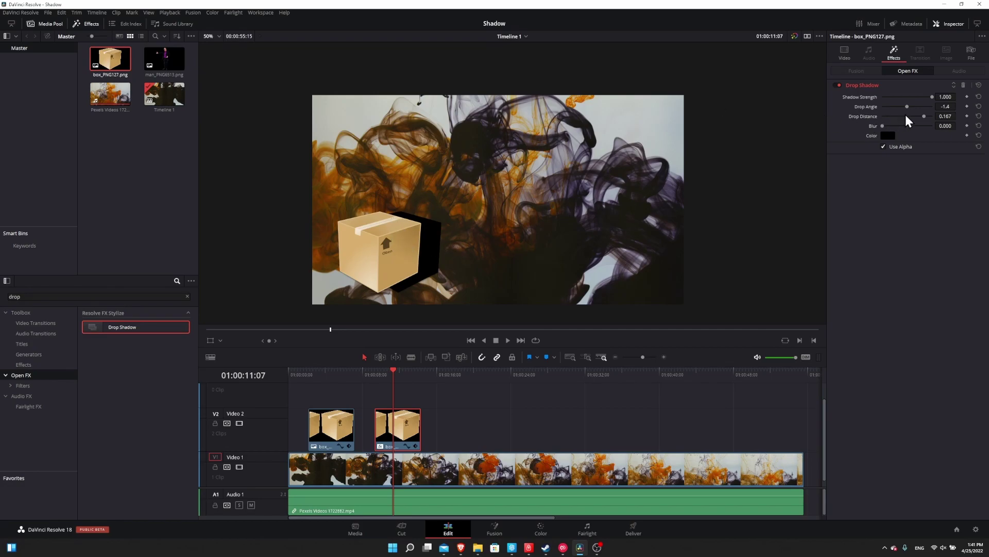
{"action": "left_click_drag", "start_coordinate": [930, 116], "coordinate": [938, 116]}
Step: Raise the box's Drop Distance to 1.000, going via 0.500, then return to its transform settings
{"action": "left_click", "coordinate": [945, 115]}
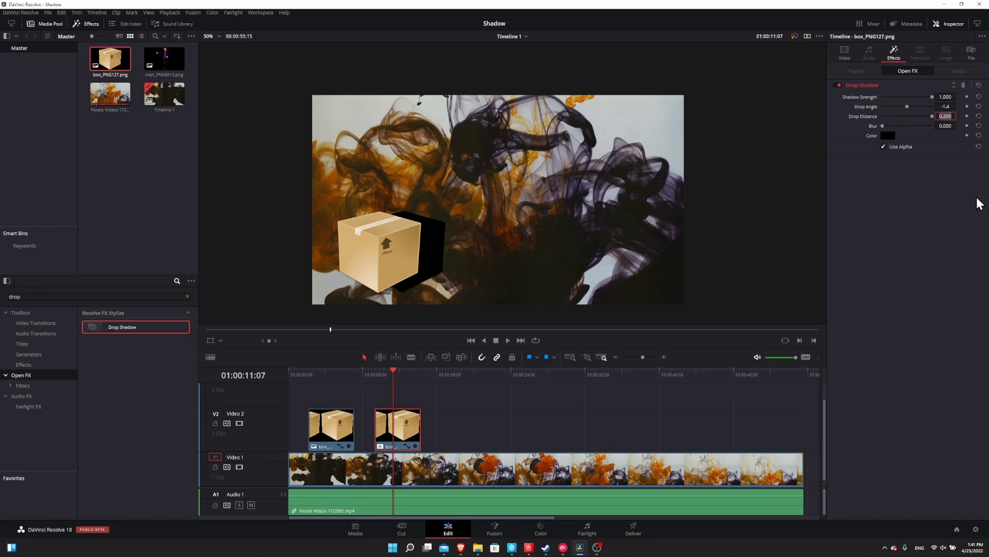
{"action": "type", "text": "0.5"}
{"action": "key", "text": "Return"}
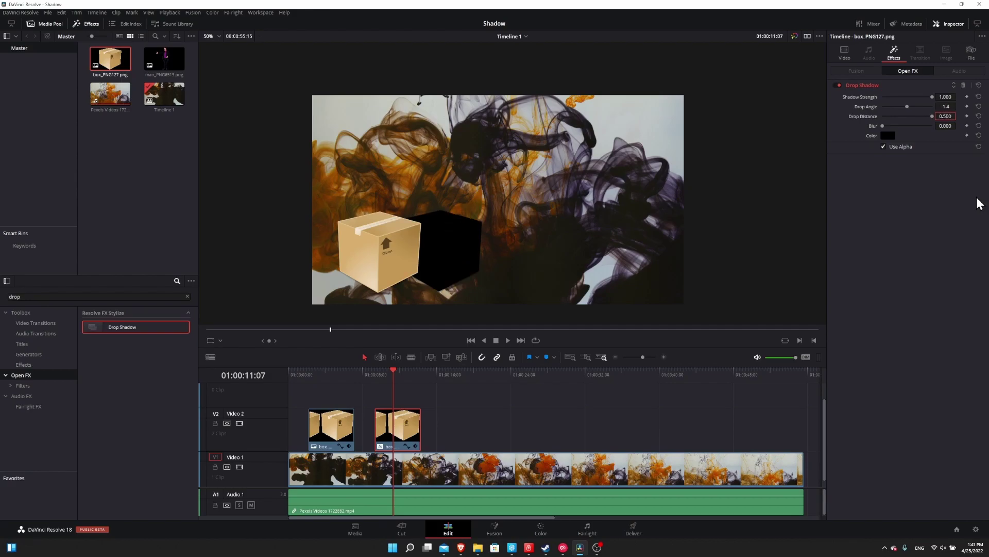
{"action": "left_click", "coordinate": [947, 116]}
{"action": "type", "text": "1"}
{"action": "key", "text": "Return"}
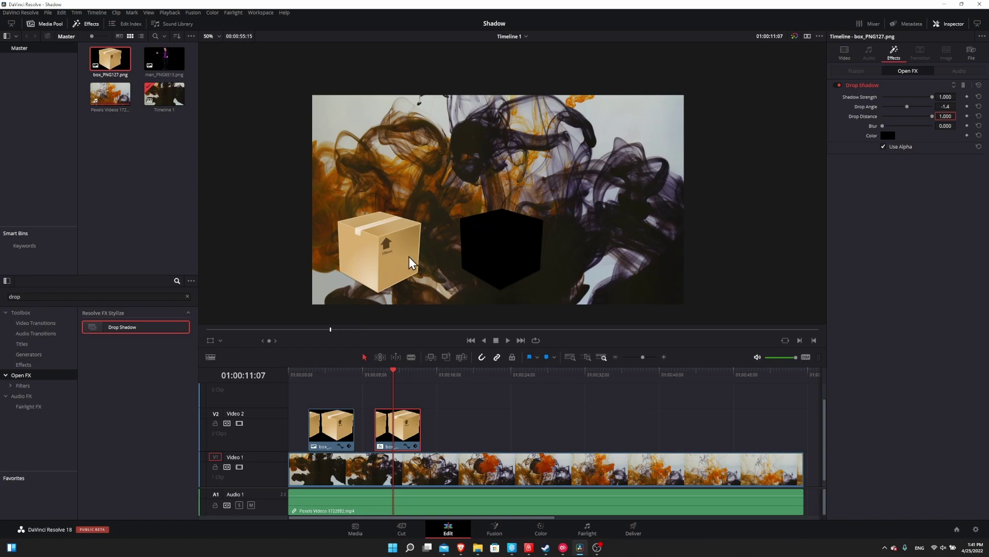
{"action": "left_click", "coordinate": [477, 223]}
{"action": "left_click", "coordinate": [851, 51]}
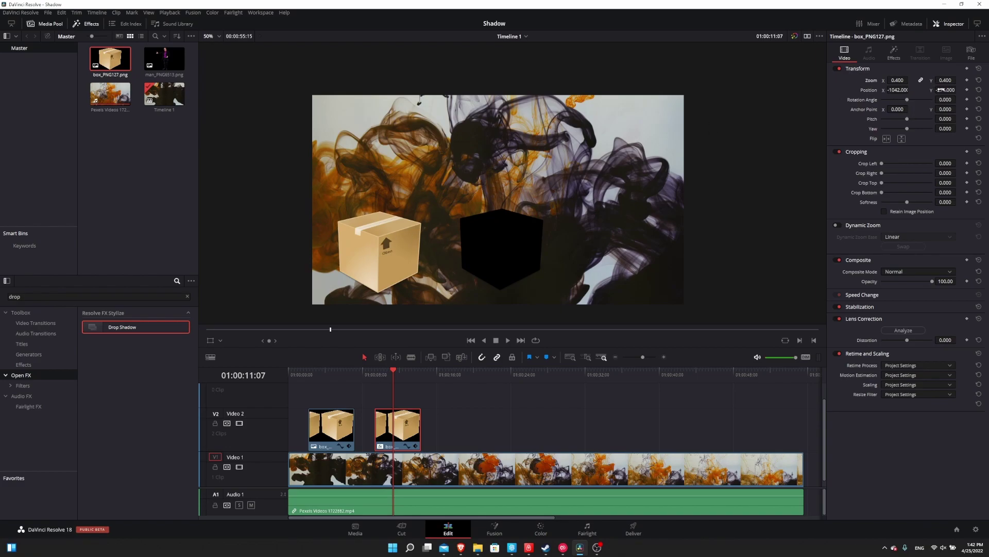
Step: Undo the accidental box position change, save the Shadow project, and select man_PNG6513.png
{"action": "left_click_drag", "start_coordinate": [941, 90], "coordinate": [910, 80]}
{"action": "key", "text": "ctrl+z"}
{"action": "key", "text": "ctrl+s"}
{"action": "left_click", "coordinate": [161, 63]}
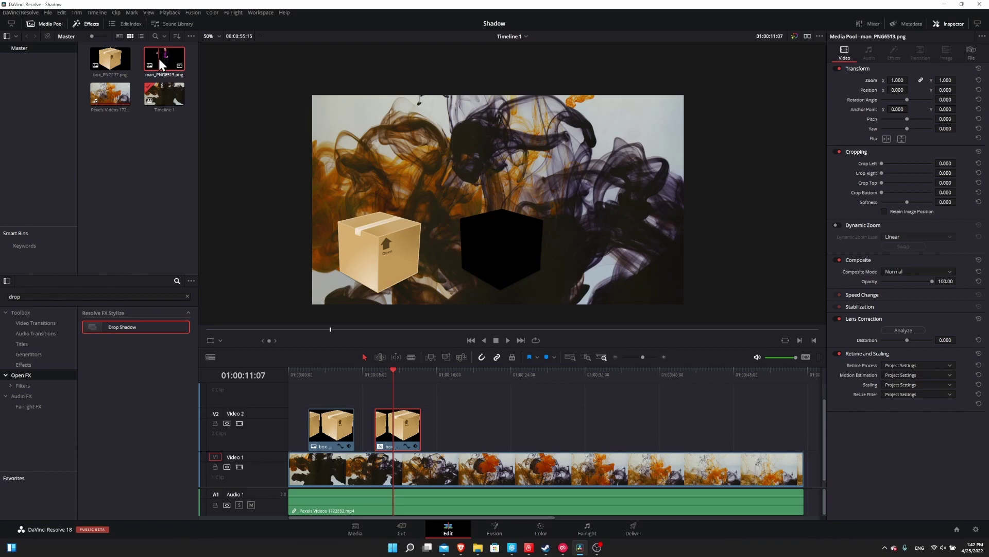
Step: Place man_PNG6513.png on Video 3 and keyframe Position X 2450 at the clip start
{"action": "left_click_drag", "start_coordinate": [159, 58], "coordinate": [348, 401]}
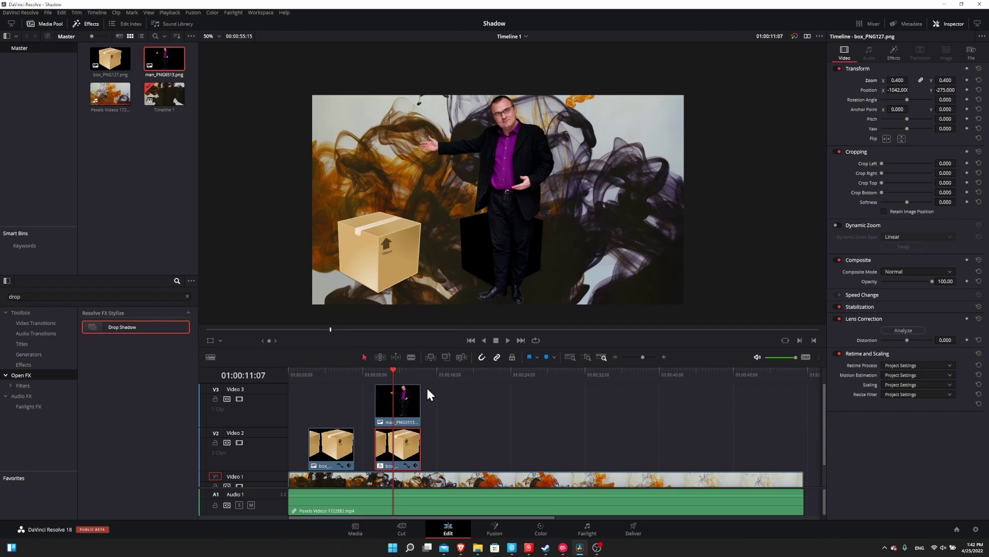
{"action": "left_click", "coordinate": [412, 394]}
{"action": "left_click_drag", "start_coordinate": [395, 374], "coordinate": [376, 373]}
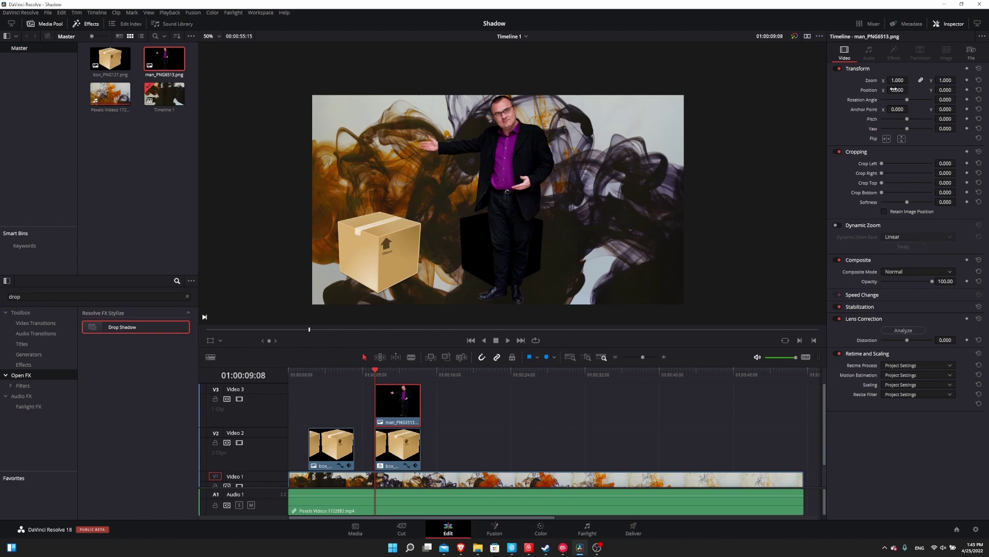
{"action": "left_click_drag", "start_coordinate": [897, 90], "coordinate": [911, 90]}
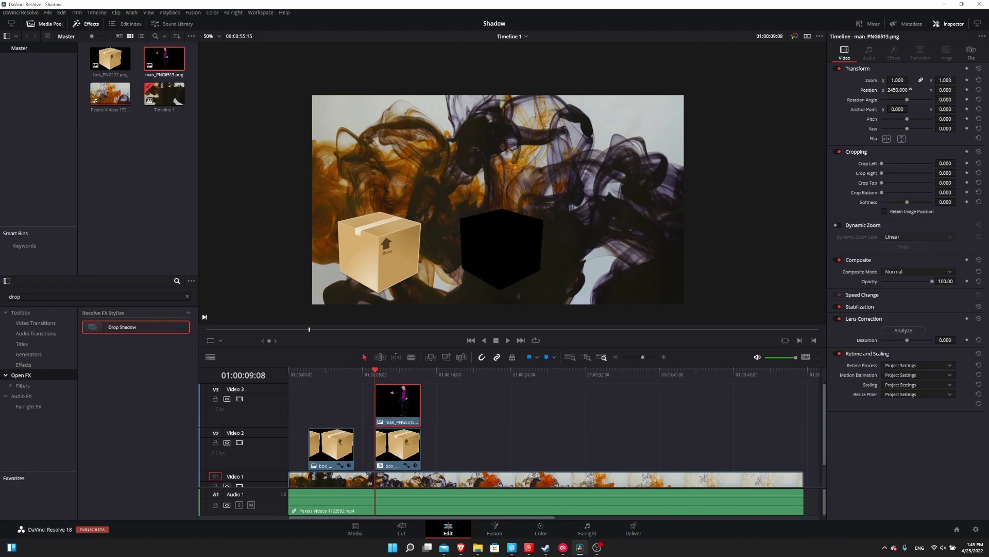
{"action": "left_click", "coordinate": [967, 90]}
Step: Add a second keyframe about a second later at X 776 and play the slide-in
{"action": "left_click", "coordinate": [384, 375]}
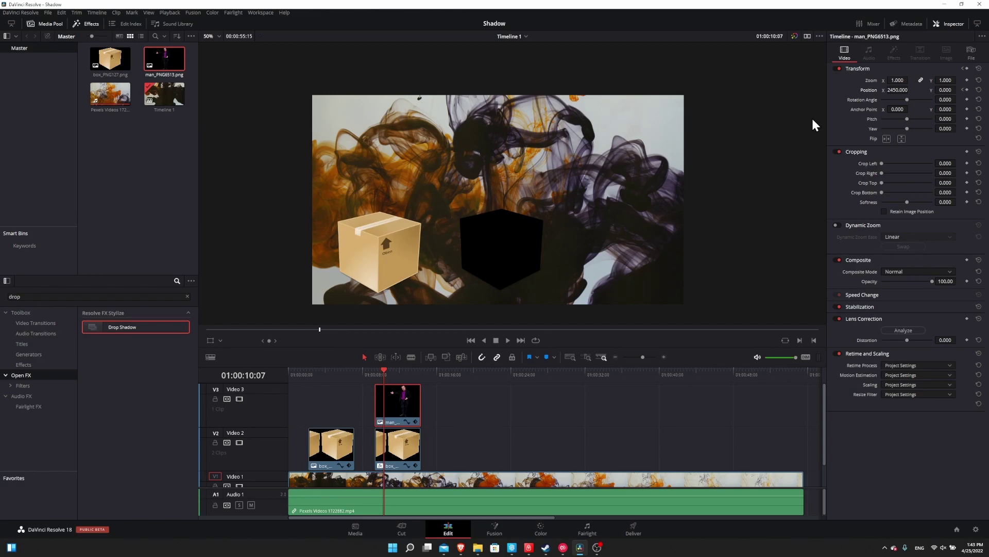
{"action": "left_click_drag", "start_coordinate": [899, 89], "coordinate": [840, 90]}
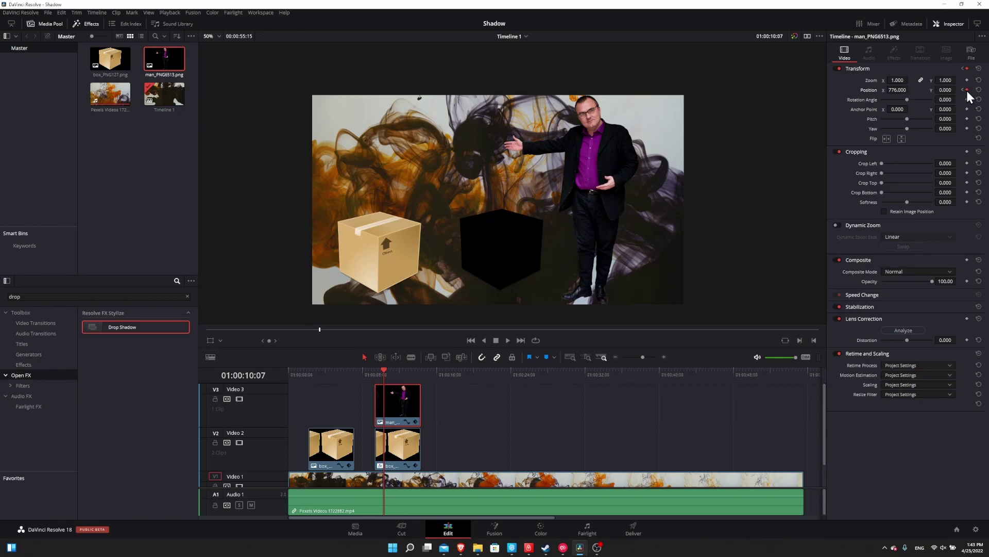
{"action": "left_click", "coordinate": [375, 373]}
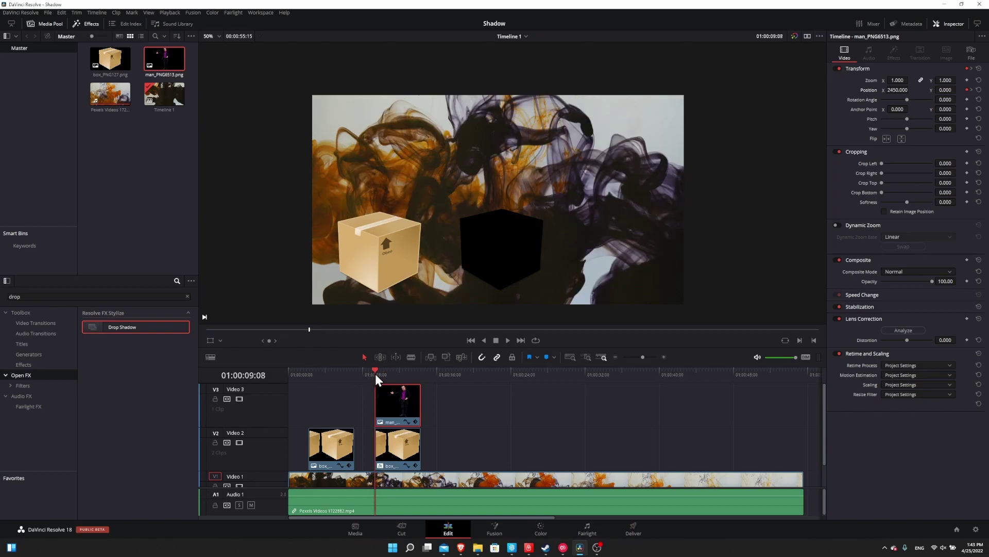
{"action": "key", "text": "space"}
{"action": "left_click", "coordinate": [375, 373]}
{"action": "key", "text": "space"}
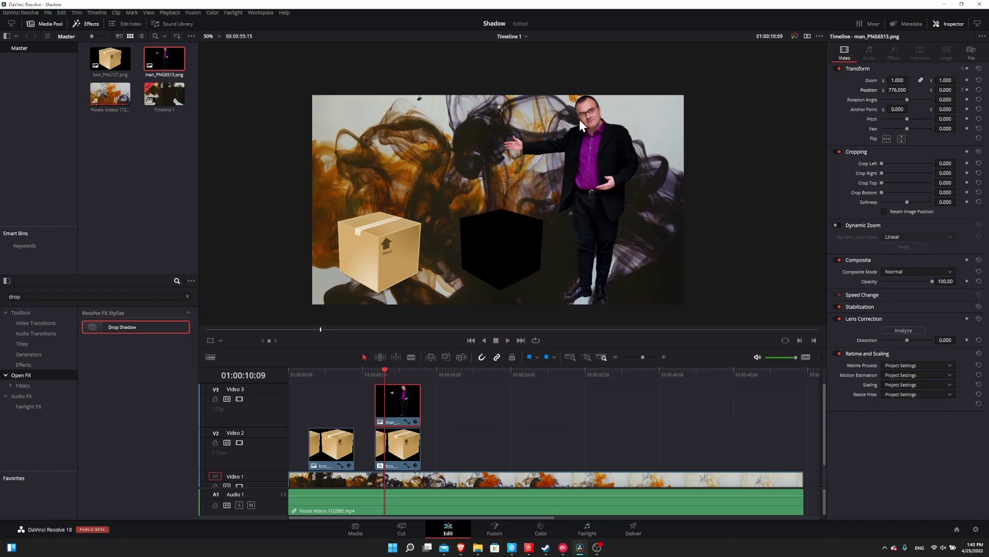
Step: Apply Drop Shadow to the man clip on V3 and play his entrance
{"action": "left_click", "coordinate": [376, 374]}
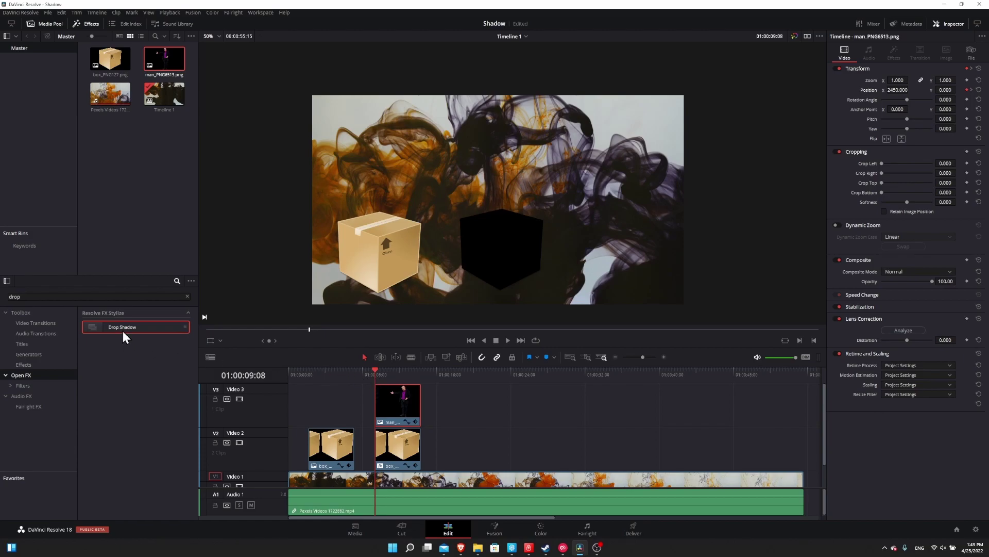
{"action": "left_click_drag", "start_coordinate": [120, 325], "coordinate": [400, 402]}
{"action": "key", "text": "space"}
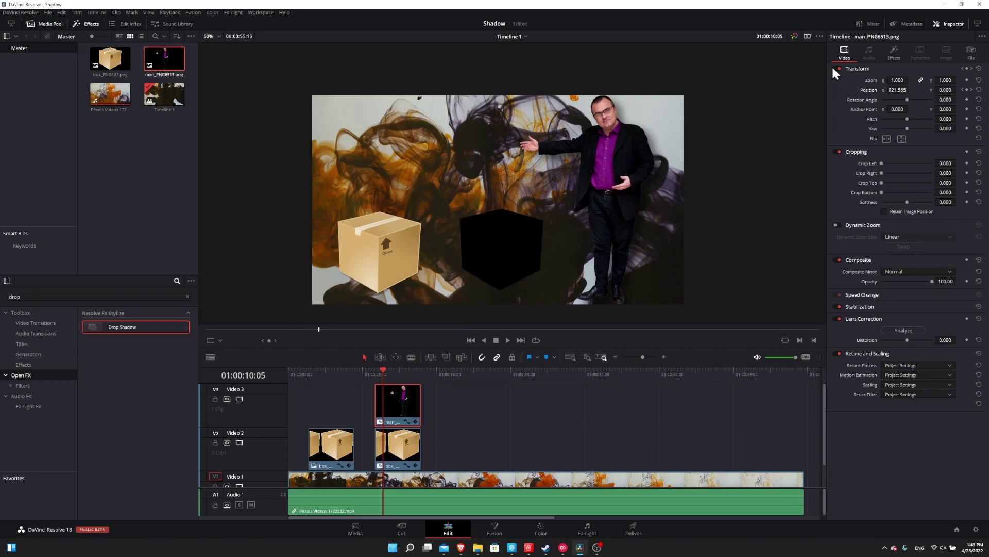
Step: Tune the man's shadow to strength 0.907, angle 40.5, distance 0.045, blur 0.163, then preview
{"action": "left_click", "coordinate": [891, 57]}
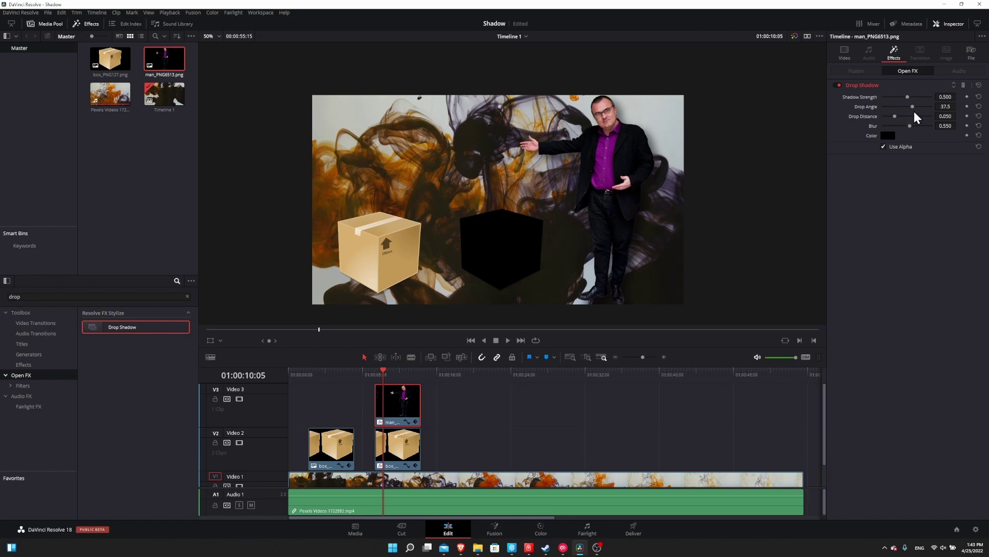
{"action": "left_click_drag", "start_coordinate": [907, 97], "coordinate": [892, 132]}
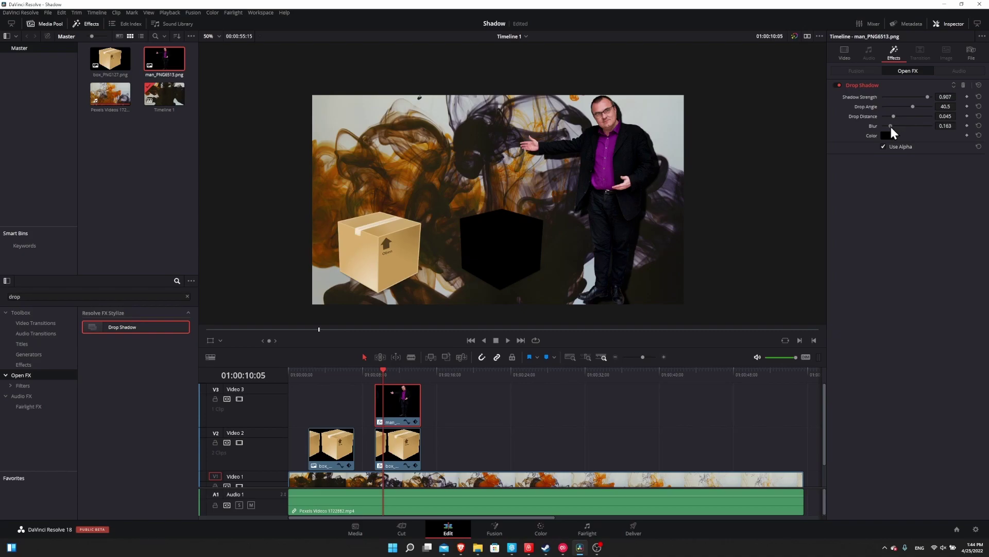
{"action": "left_click", "coordinate": [375, 374]}
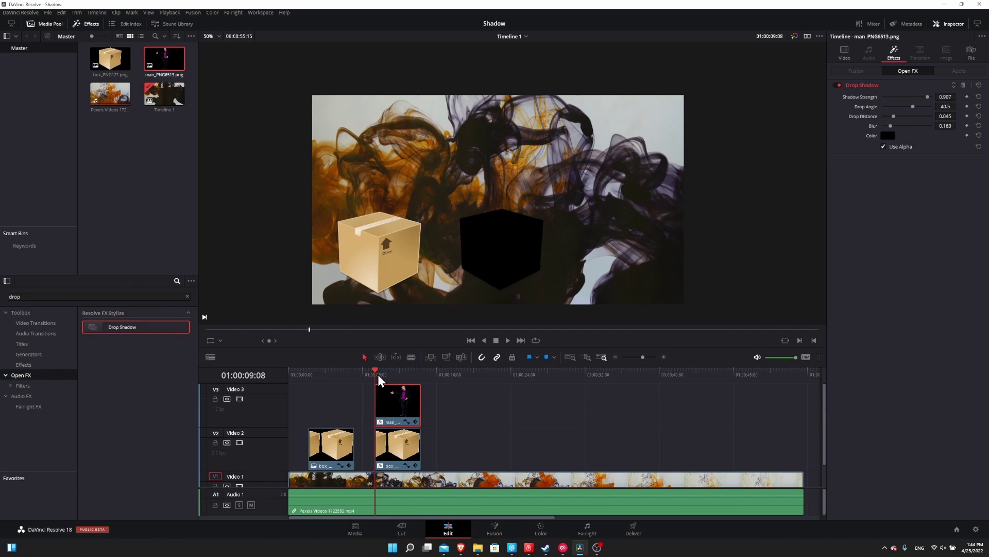
{"action": "key", "text": "space"}
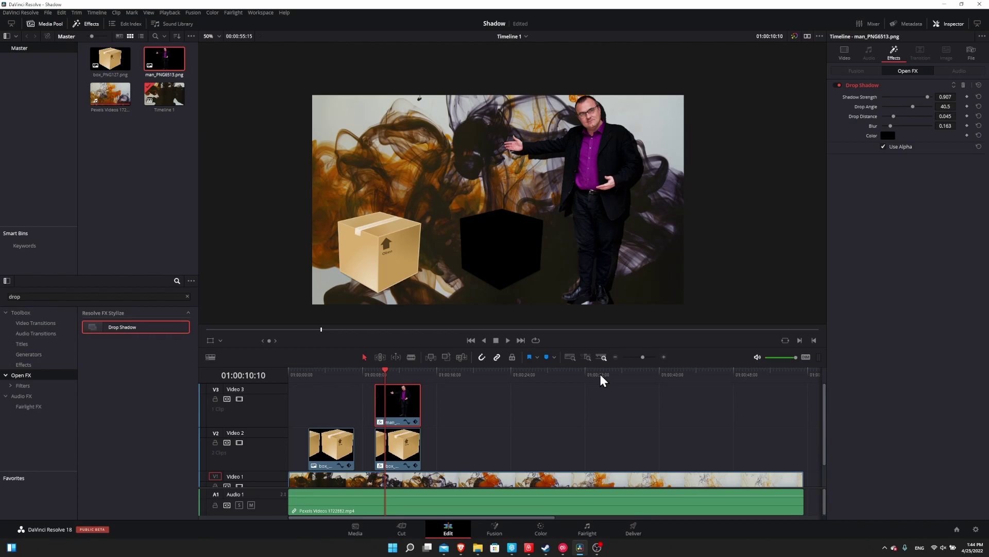
Step: Change the man's drop shadow colour to red (#ff2125) after briefly trying white
{"action": "left_click", "coordinate": [887, 135]}
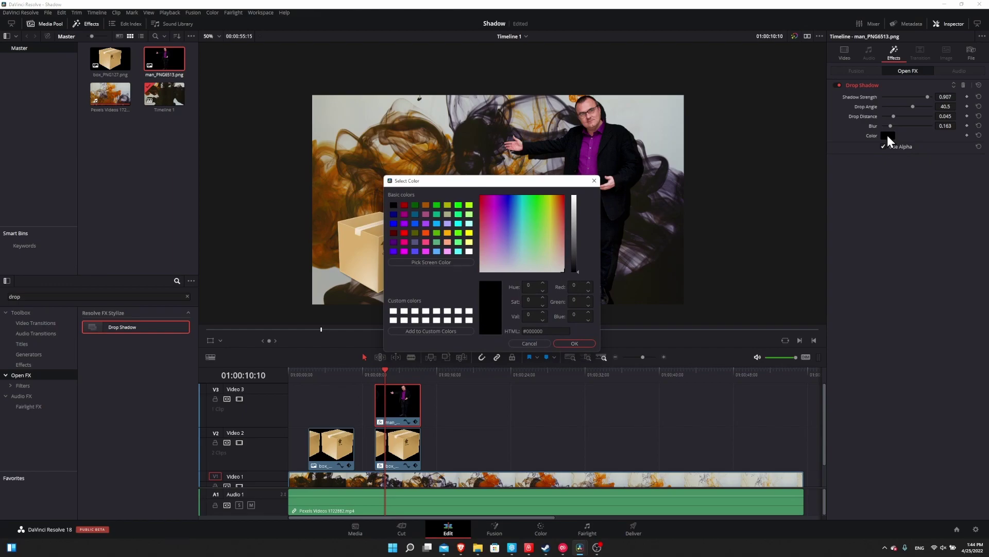
{"action": "left_click_drag", "start_coordinate": [573, 271], "coordinate": [684, 328]}
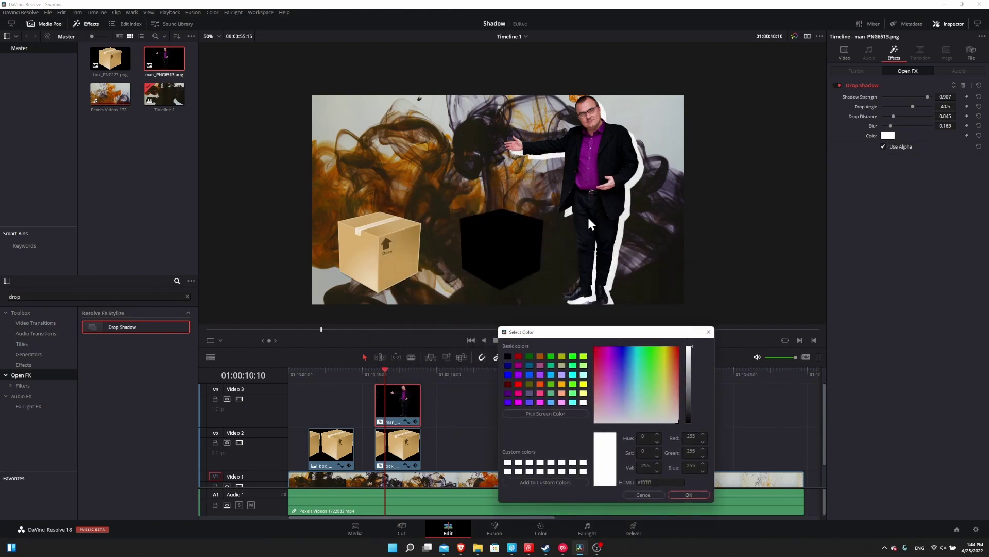
{"action": "left_click", "coordinate": [693, 494]}
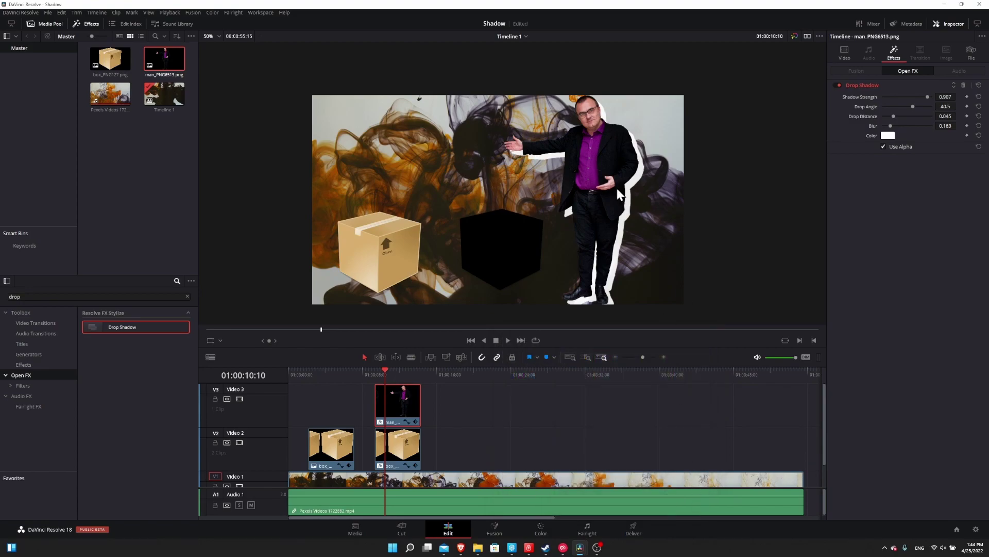
{"action": "left_click", "coordinate": [887, 136]}
{"action": "left_click_drag", "start_coordinate": [509, 206], "coordinate": [477, 206]}
{"action": "left_click", "coordinate": [588, 342]}
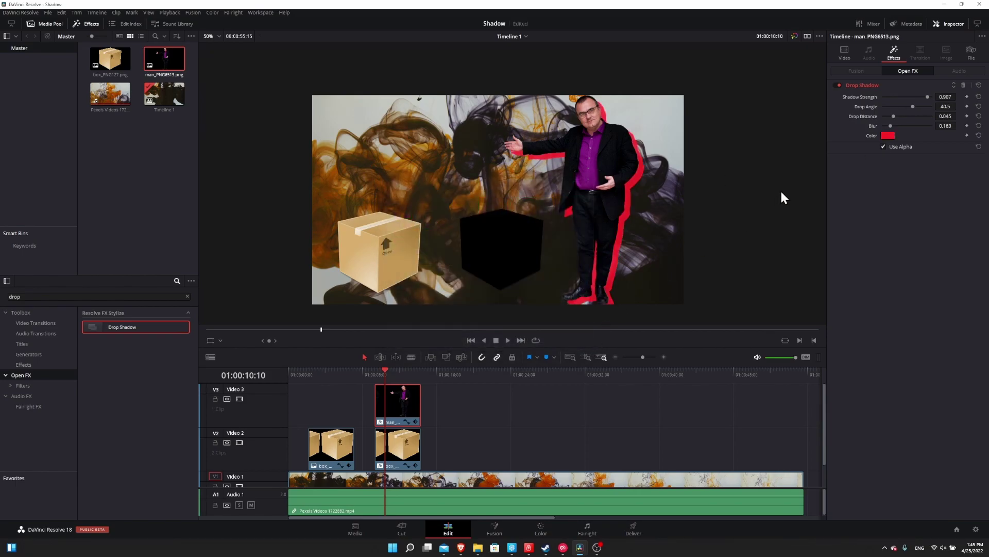